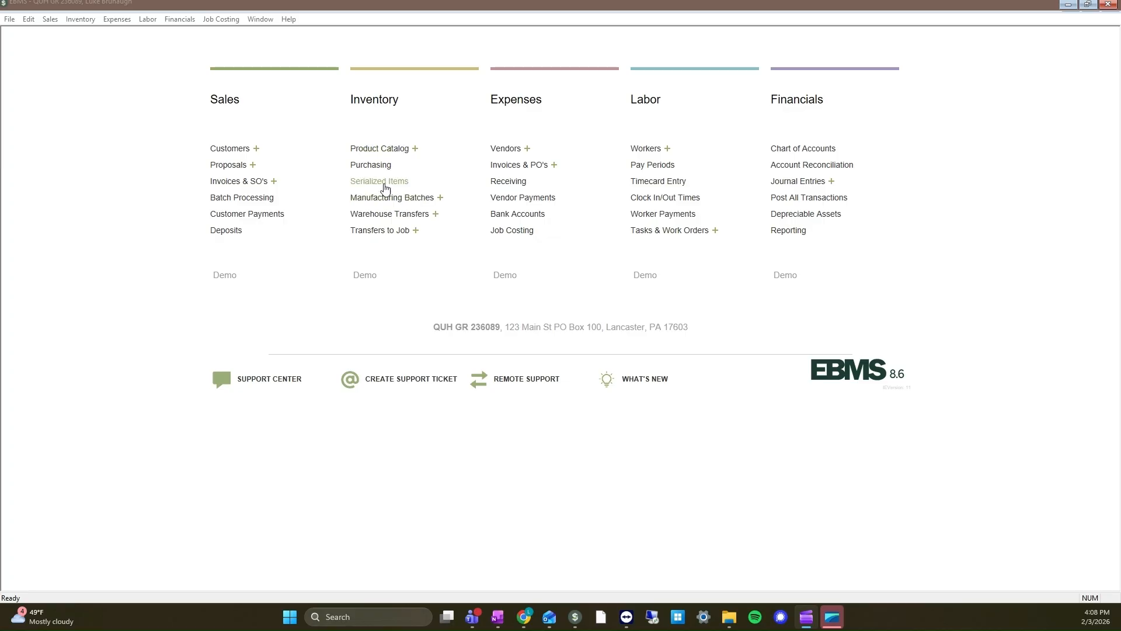
- Open Purchasing for all warehouses and list the products that need ordering with their order quantities cleared
click(86, 22)
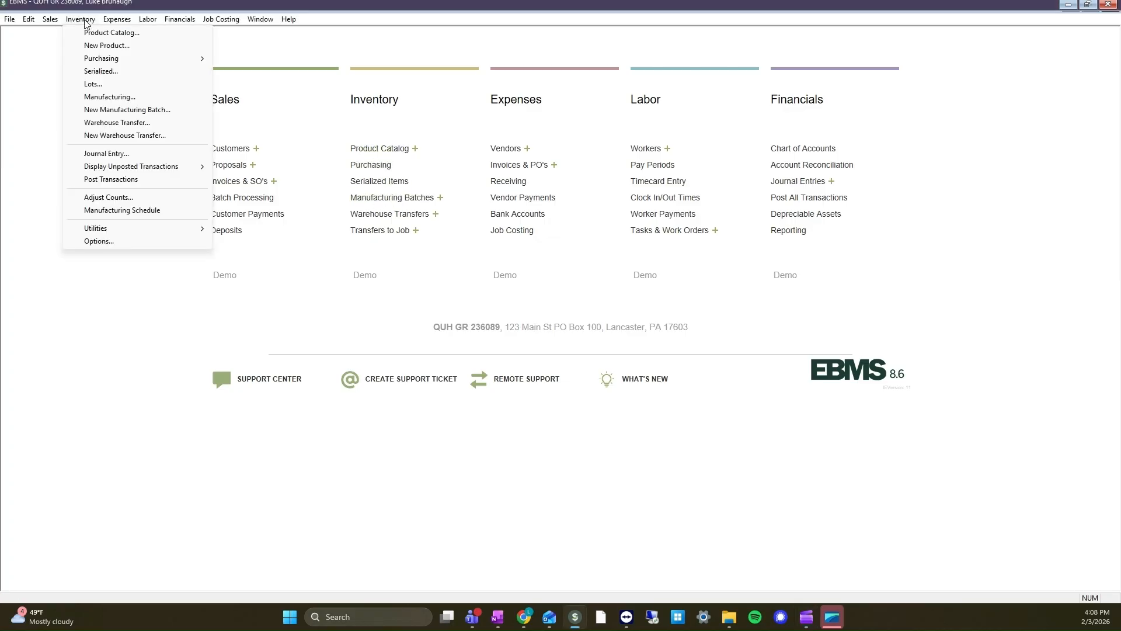
mouse_move(102, 61)
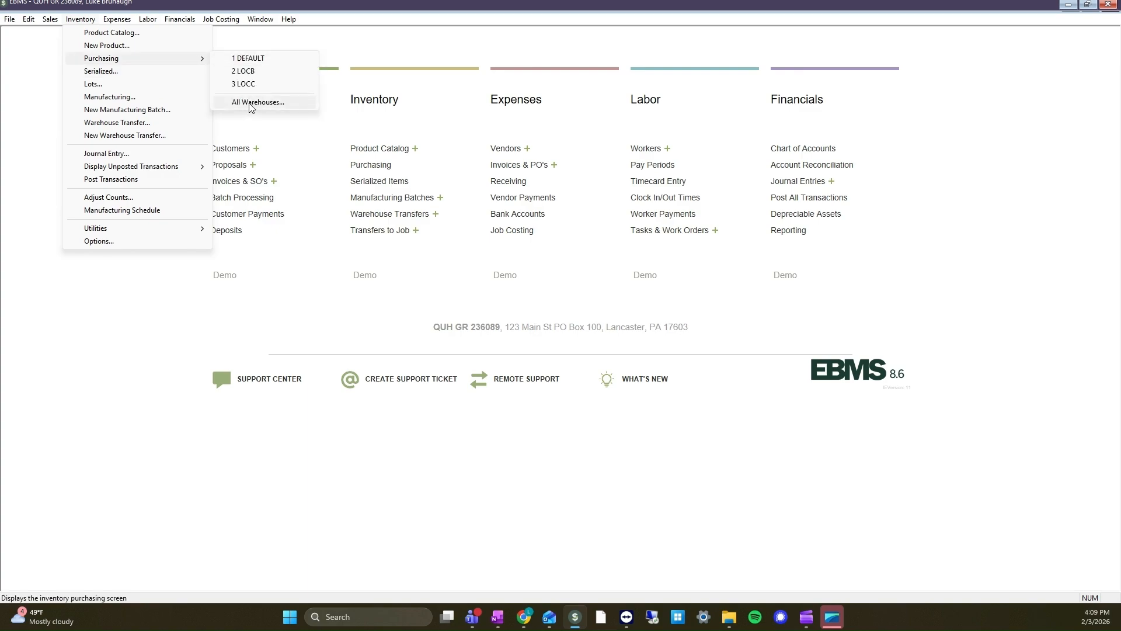
click(251, 106)
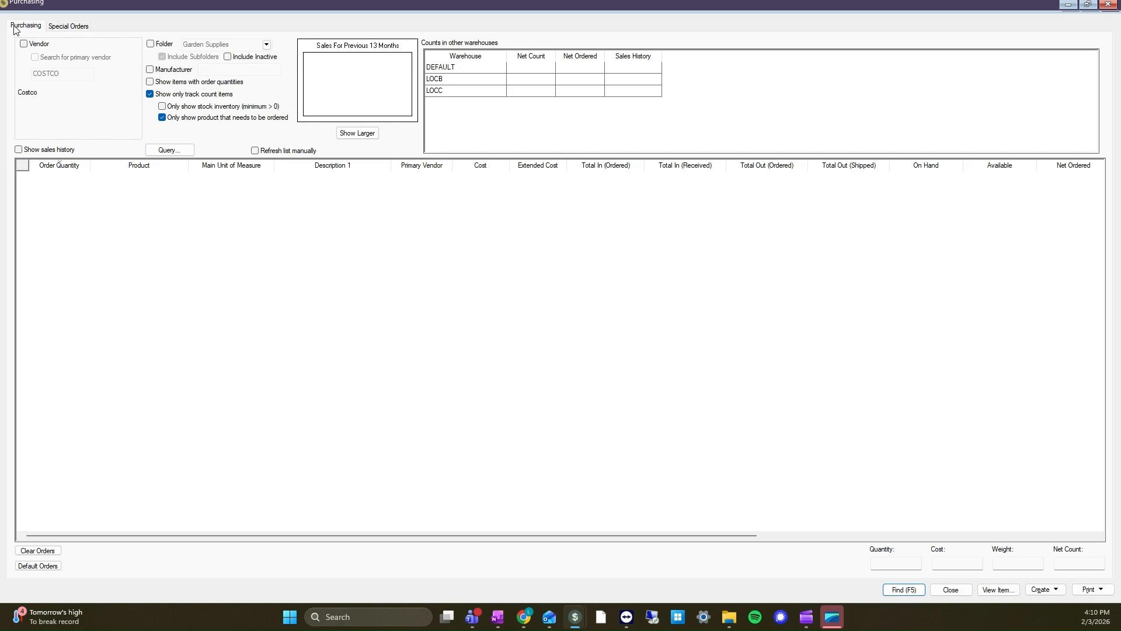
click(904, 590)
click(37, 550)
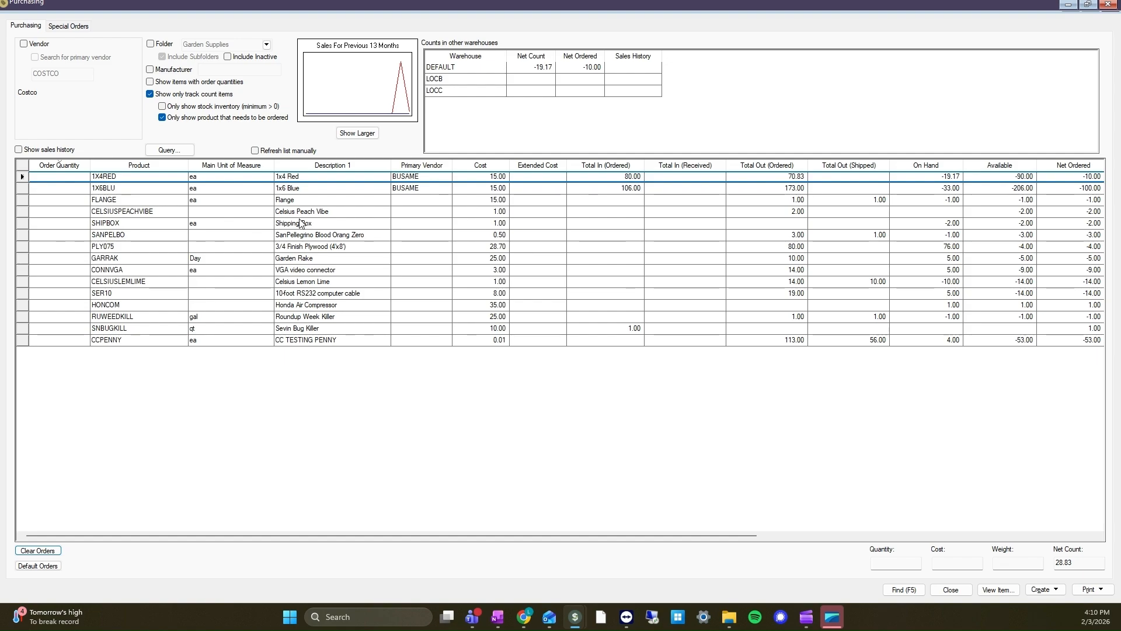
- Set the Celsius Peach Vibe stock levels in the DEFAULT warehouse to maximum 20 and minimum 10, and save the product
click(120, 213)
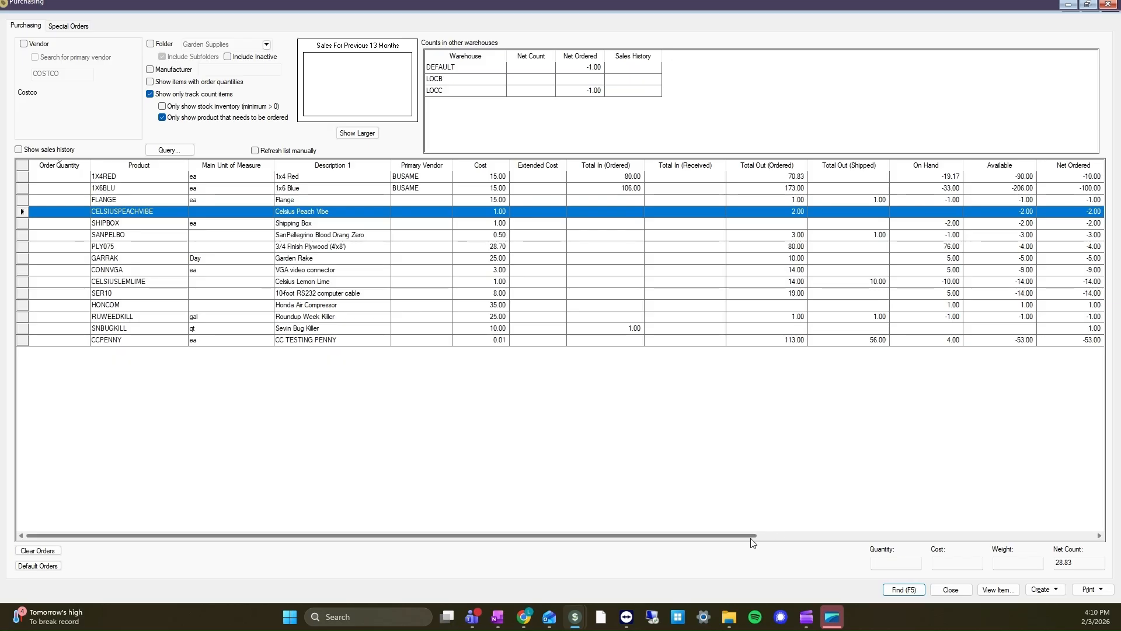
drag(752, 537, 943, 553)
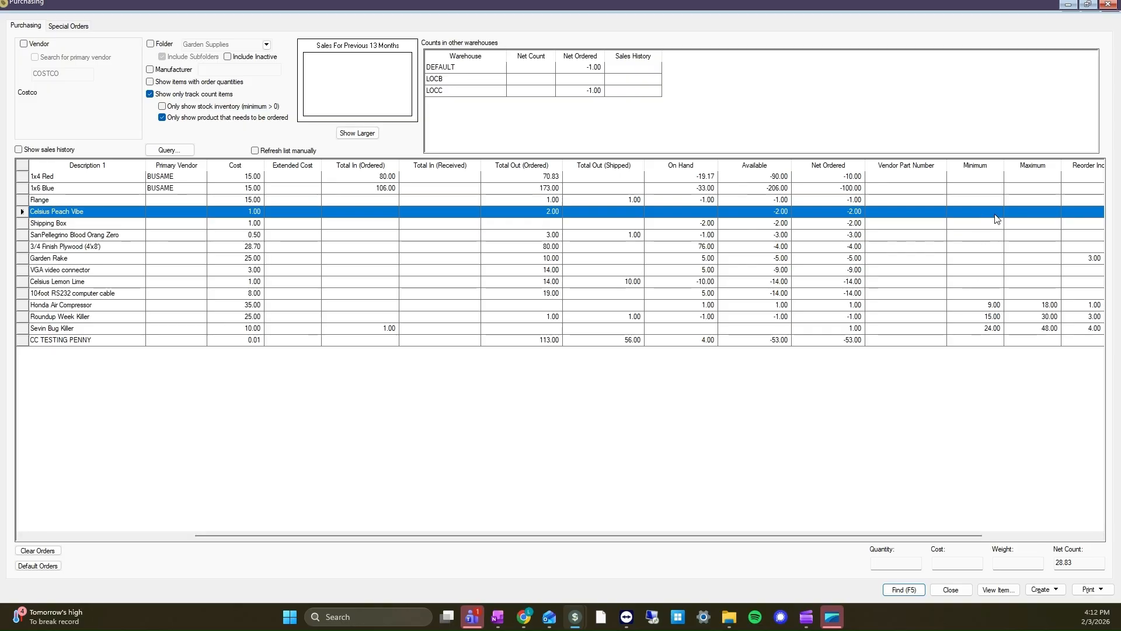
click(977, 228)
click(976, 212)
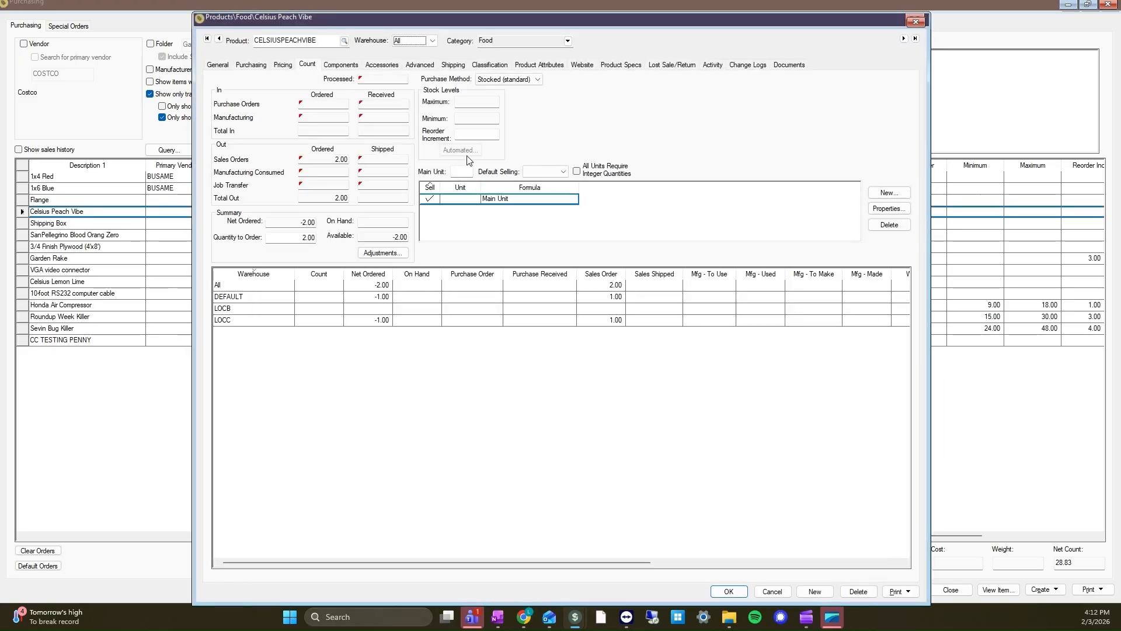
click(484, 104)
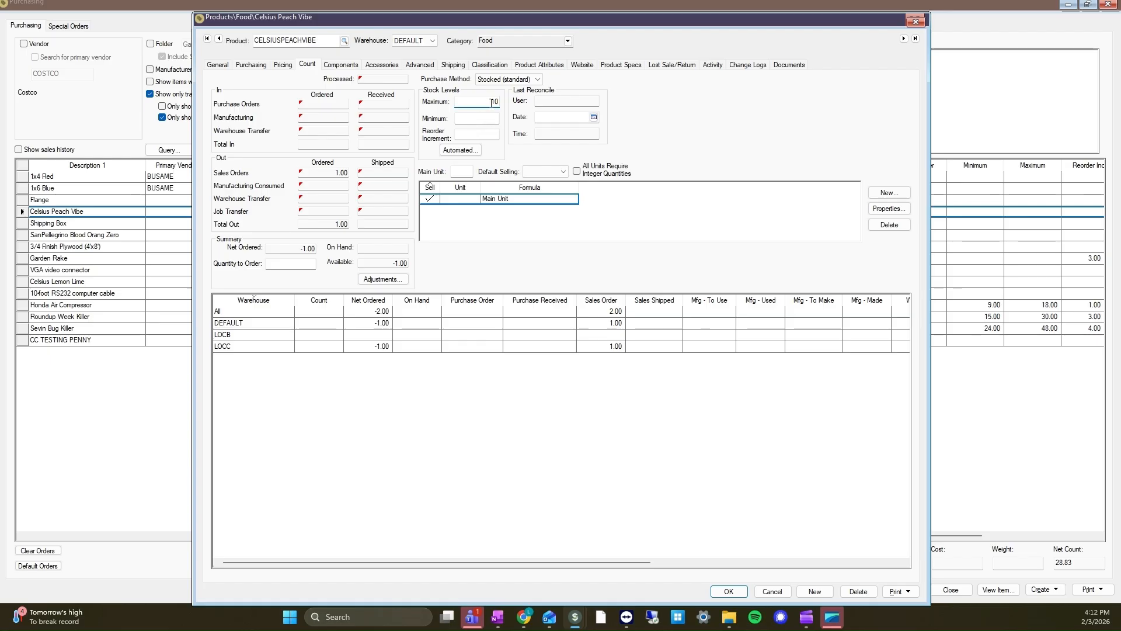
click(484, 121)
key(shift+Tab)
text(20)
key(Tab)
click(745, 592)
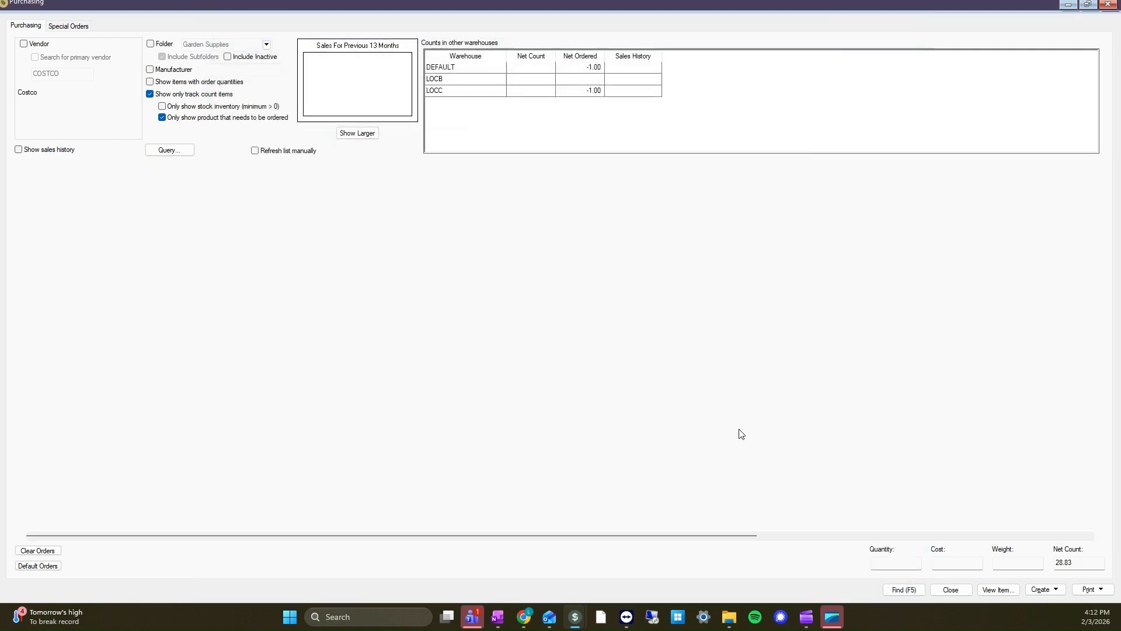
- Fill in the default order quantities for the listed products and check them against their minimum and maximum stock levels
mouse_move(745, 535)
mouse_down()
mouse_move(853, 535)
mouse_move(745, 536)
mouse_up()
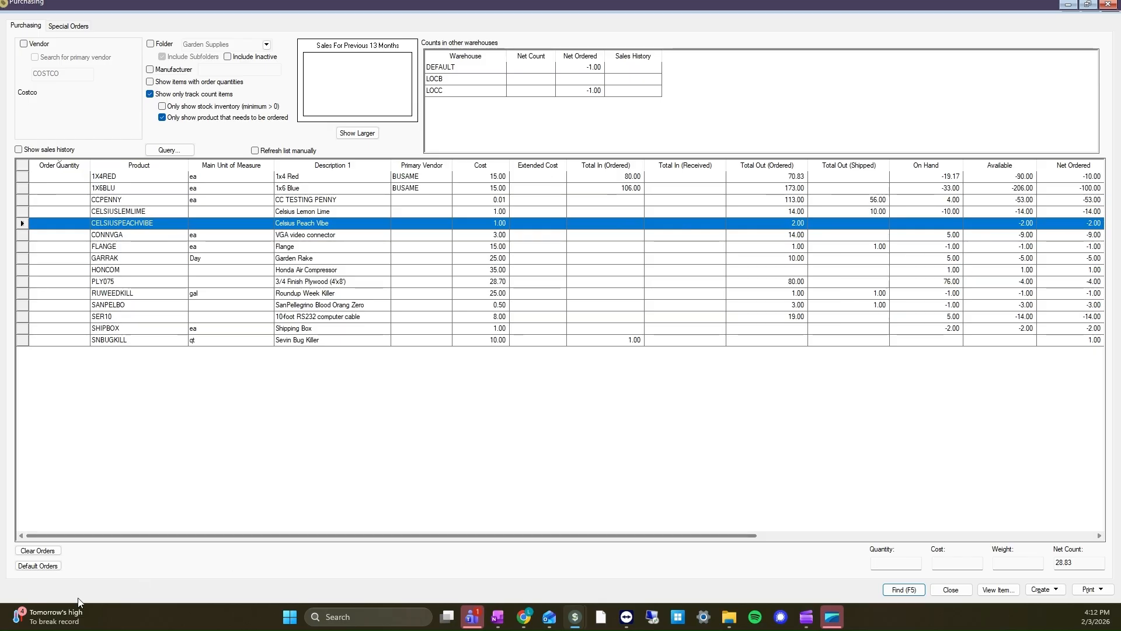
click(37, 565)
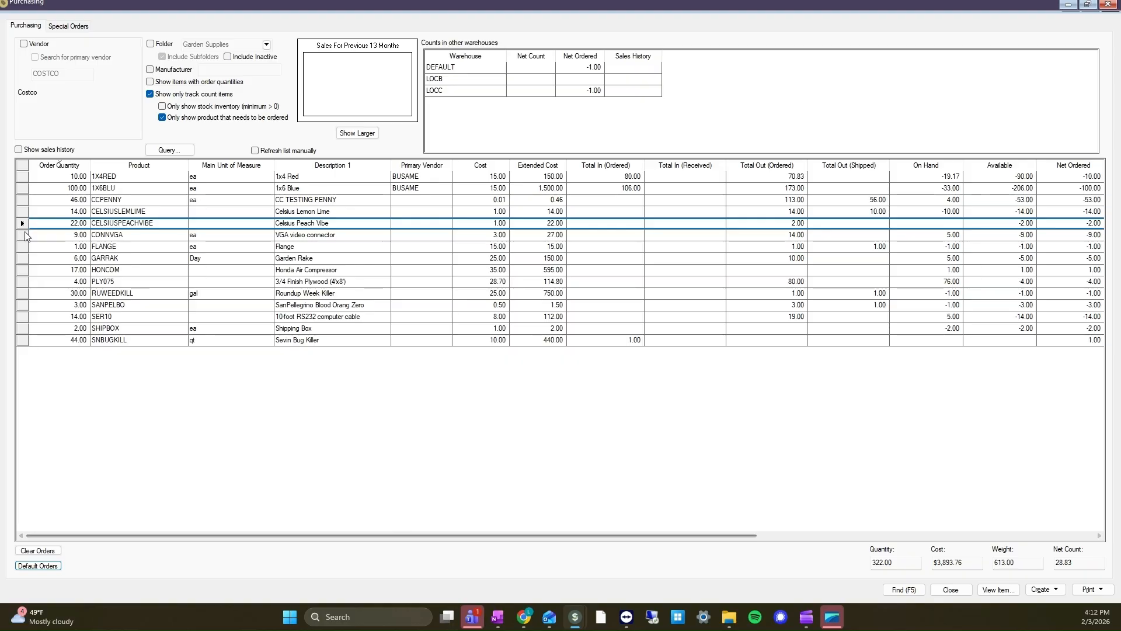
drag(589, 534, 879, 540)
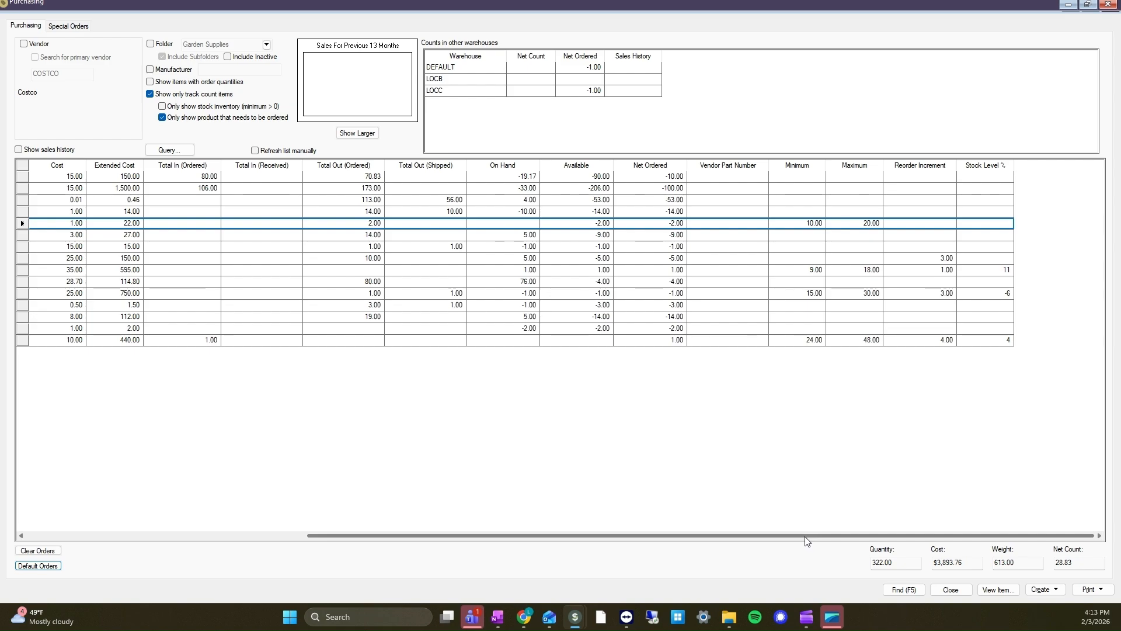
drag(806, 540, 435, 539)
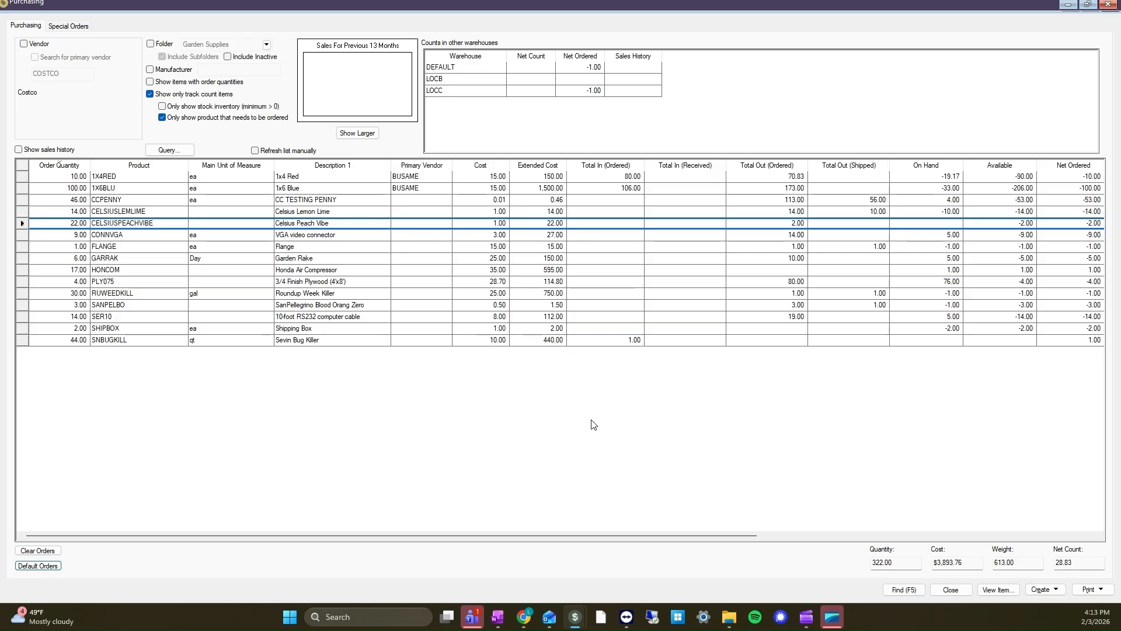
- Assign COSTCO as the primary vendor of Celsius Peach Vibe and save the product
click(434, 225)
right_click(428, 232)
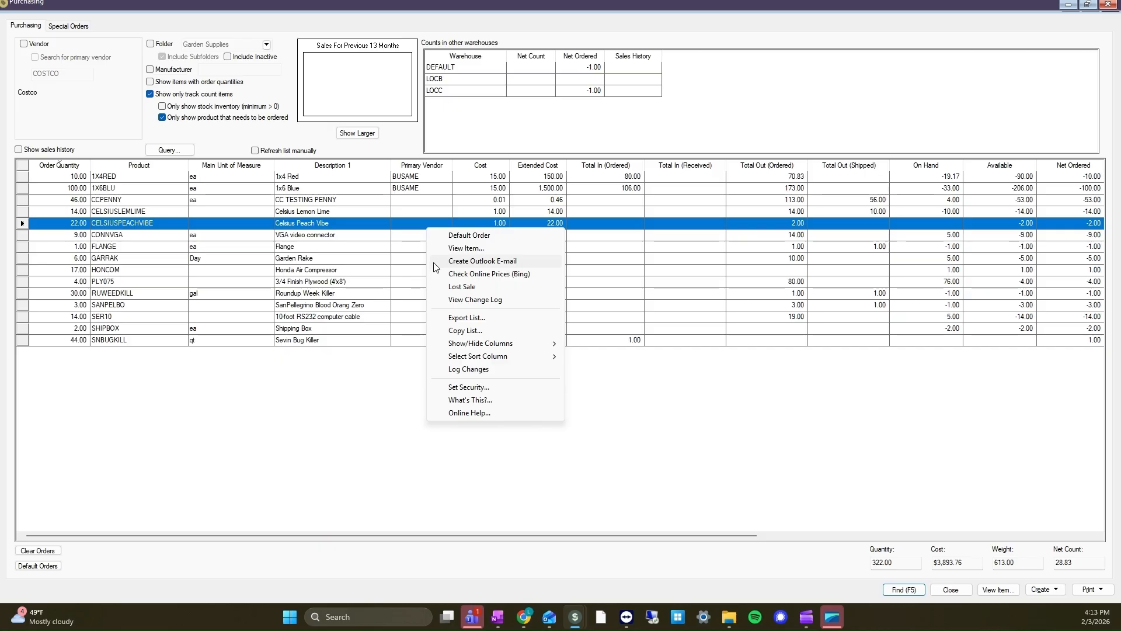
click(471, 249)
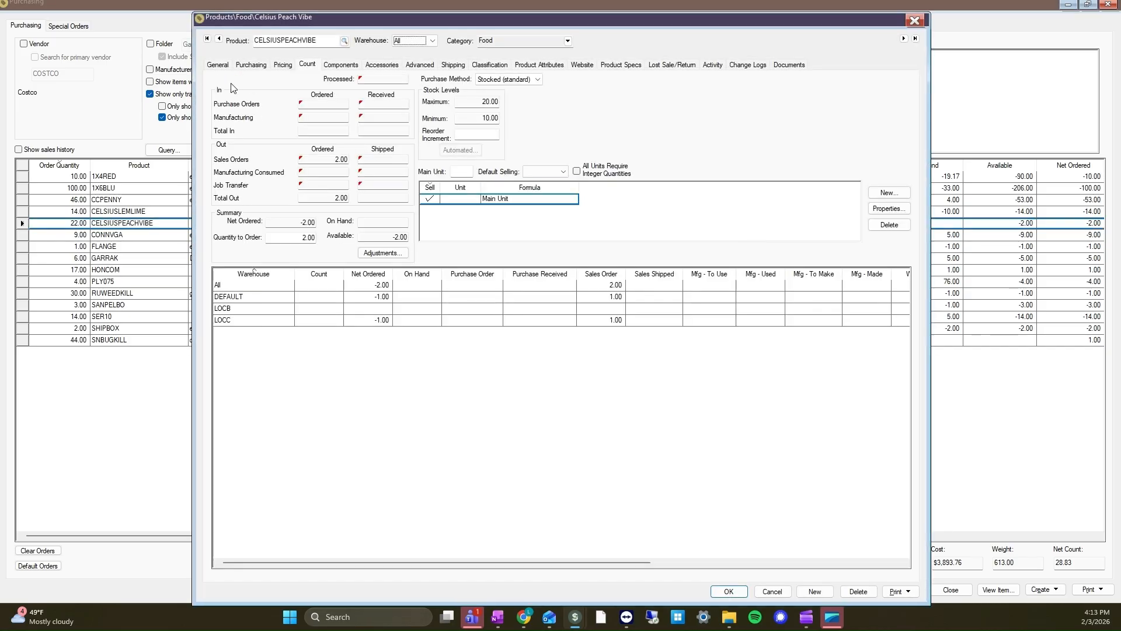
click(251, 64)
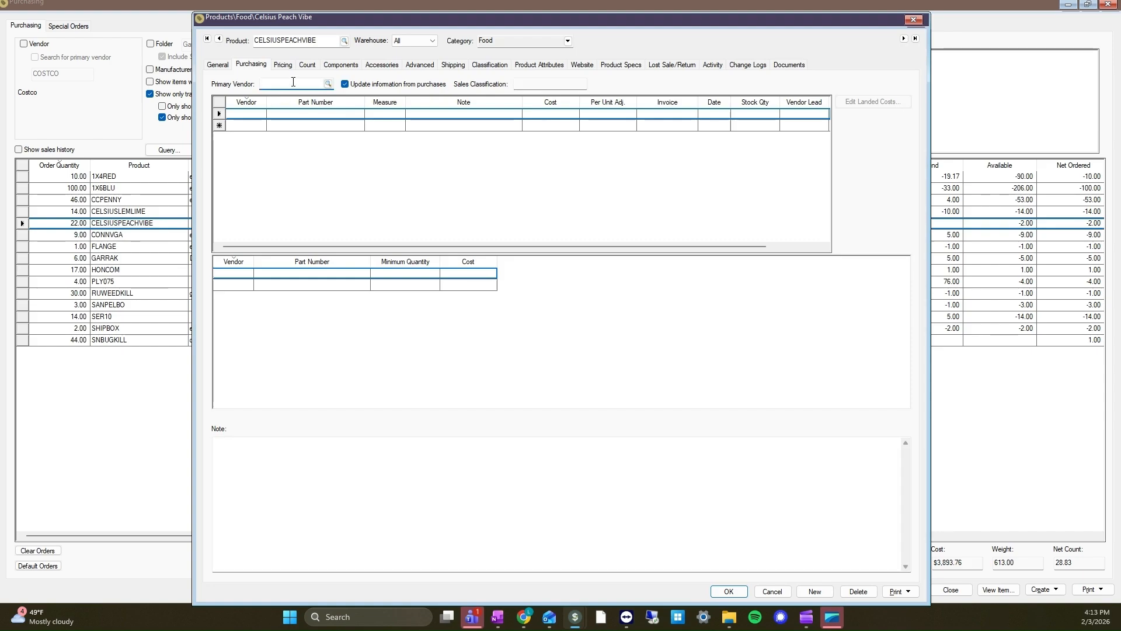
text(COSTCO)
key(Tab)
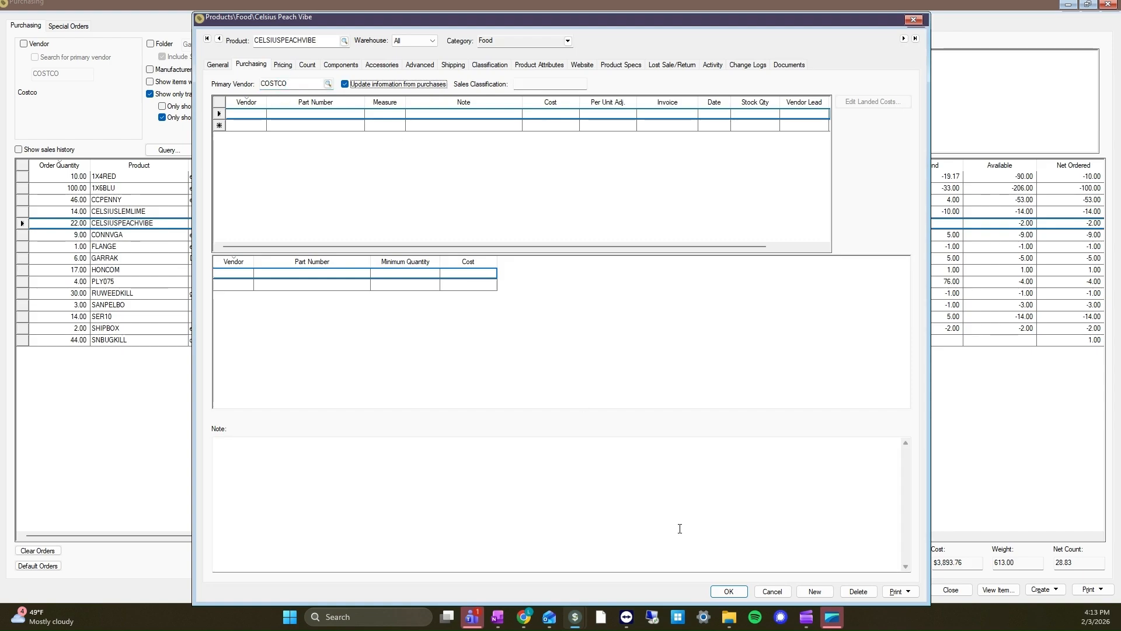
click(729, 591)
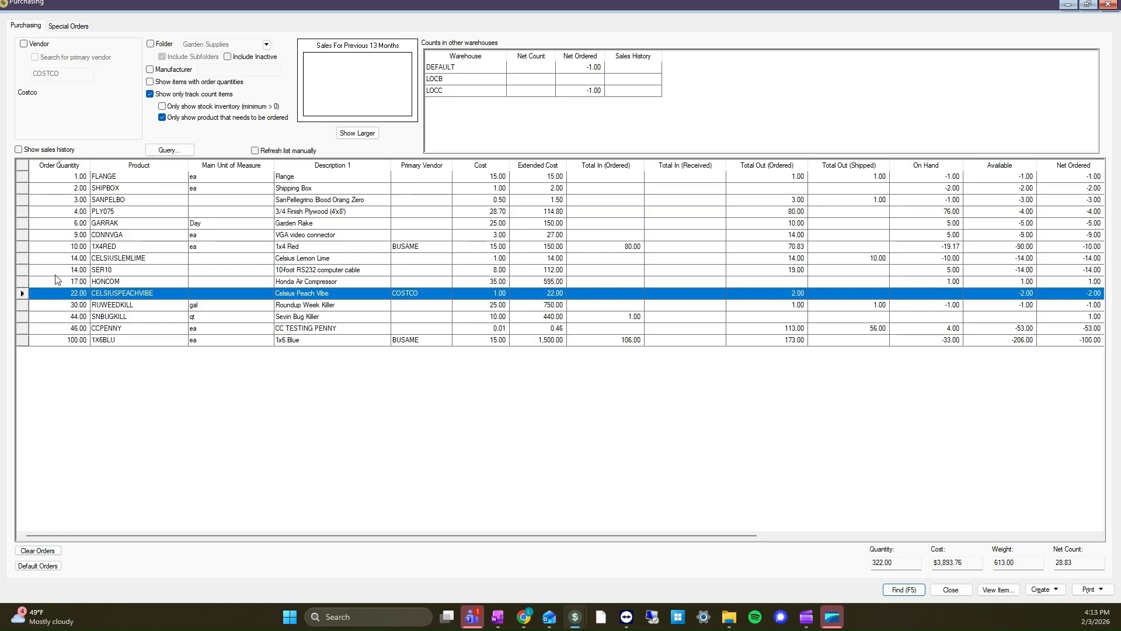
- Remove the order quantities for CC TESTING PENNY and Sevin Bug Killer
click(64, 330)
key(Delete)
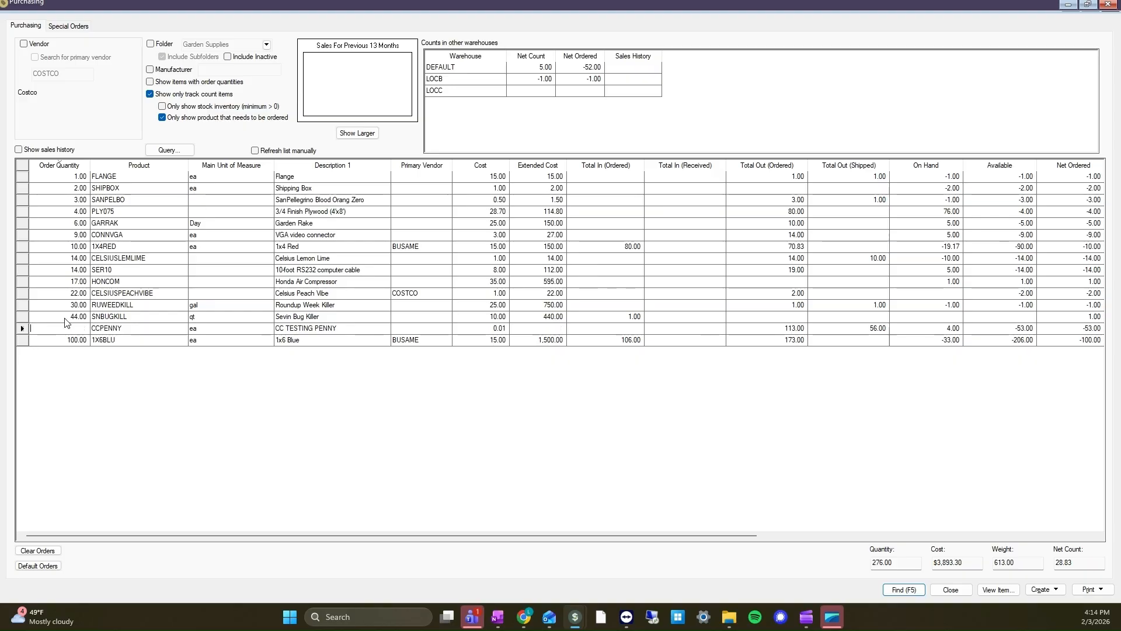
click(98, 318)
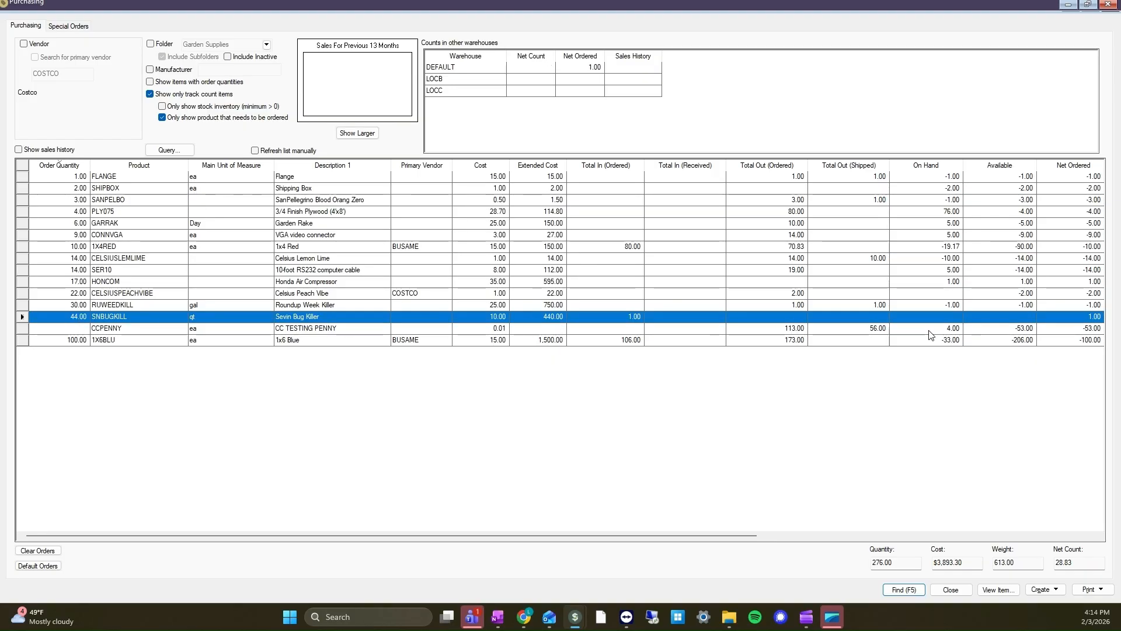
click(77, 316)
key(Delete)
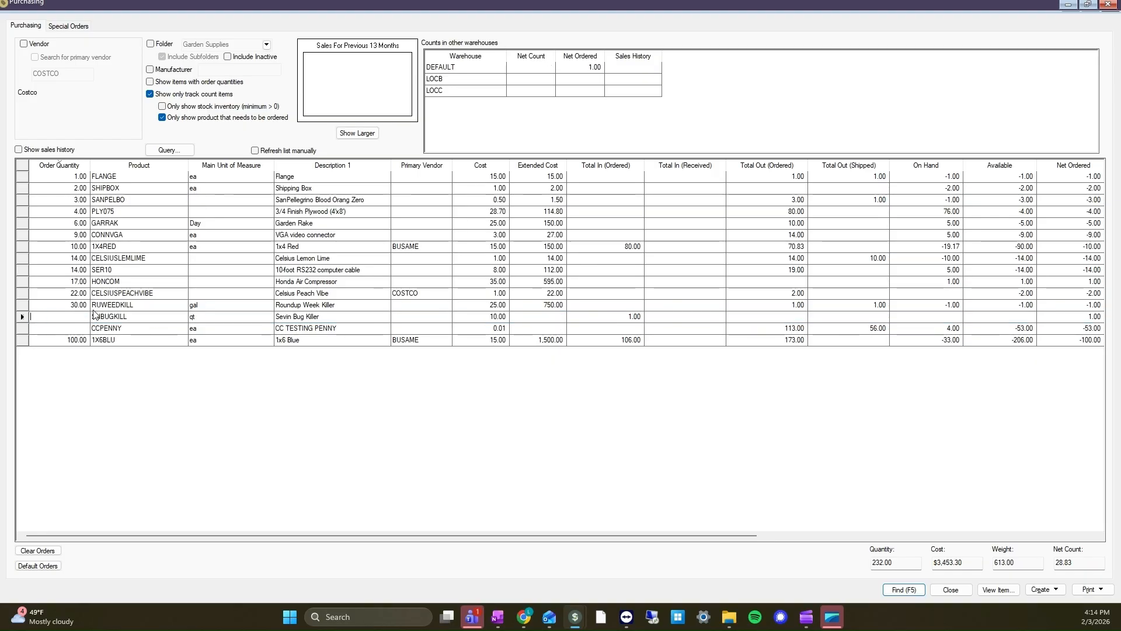
- Set the order quantity of the Honda Air Compressor to 15
click(77, 282)
click(76, 283)
text(15)
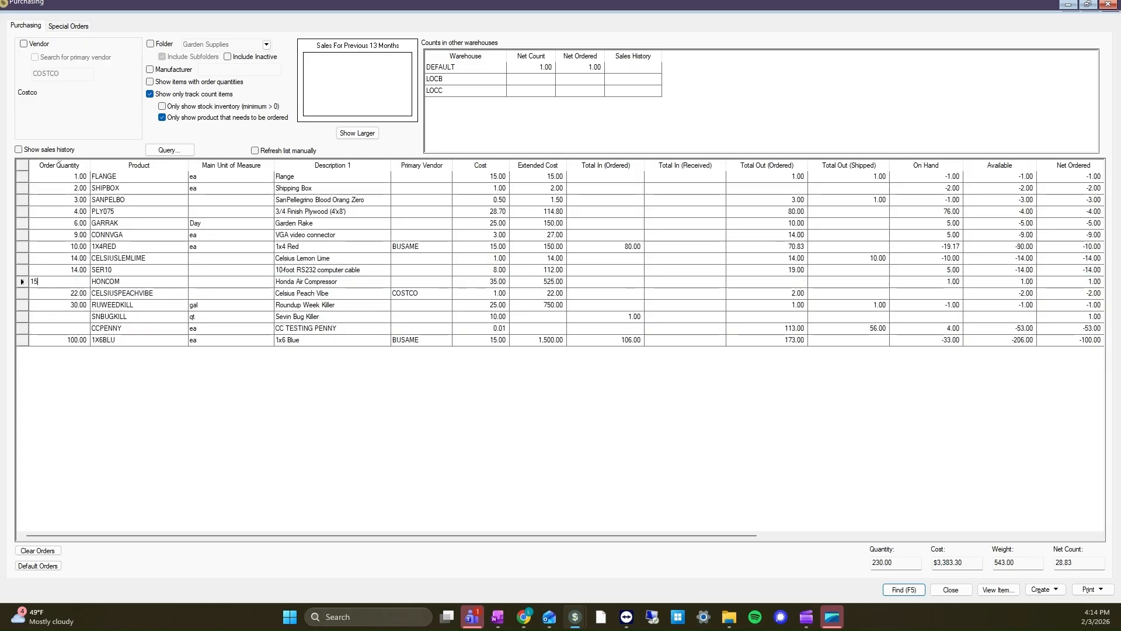
key(Tab)
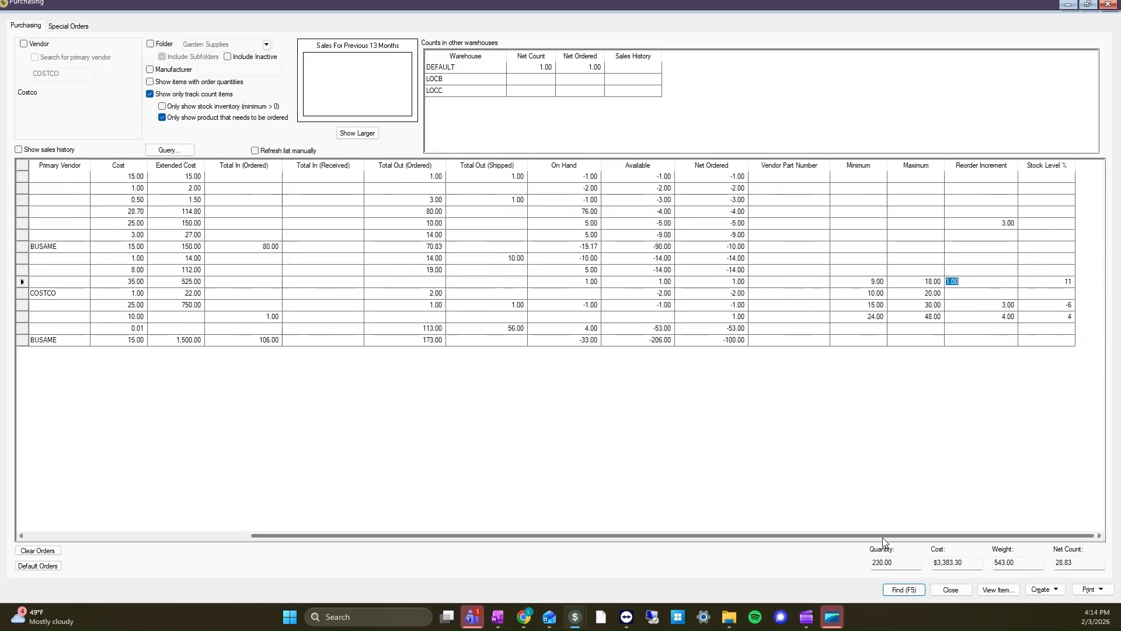
drag(867, 535, 429, 535)
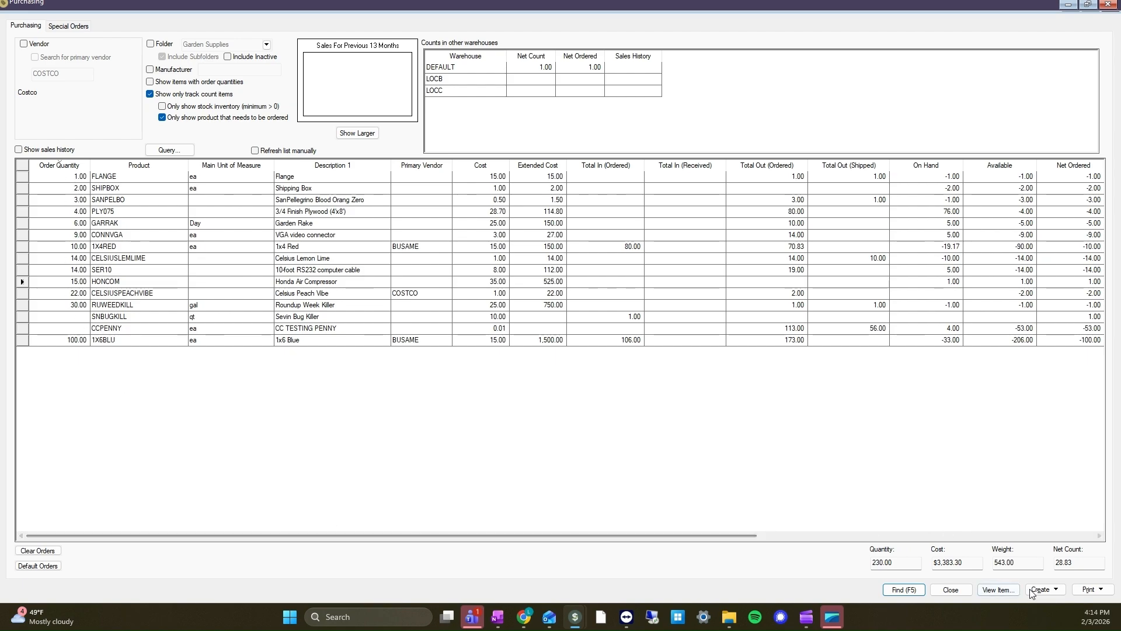
- Create new purchase orders for the DEFAULT warehouse using the items' primary vendors, one each for COSTCO and BUSAME
click(1048, 591)
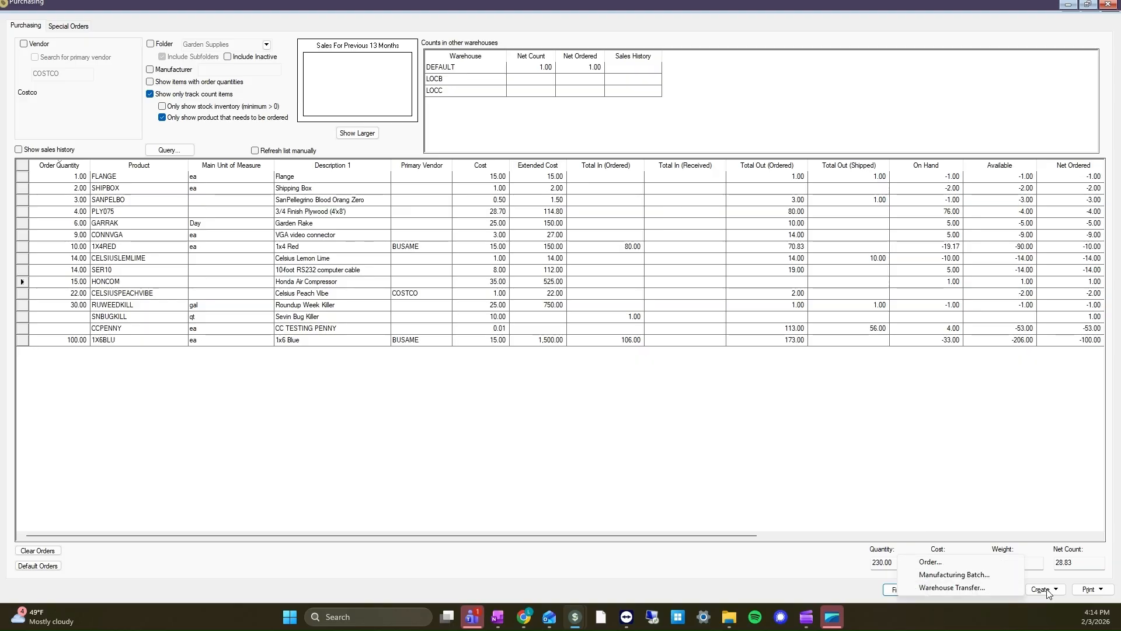
click(927, 563)
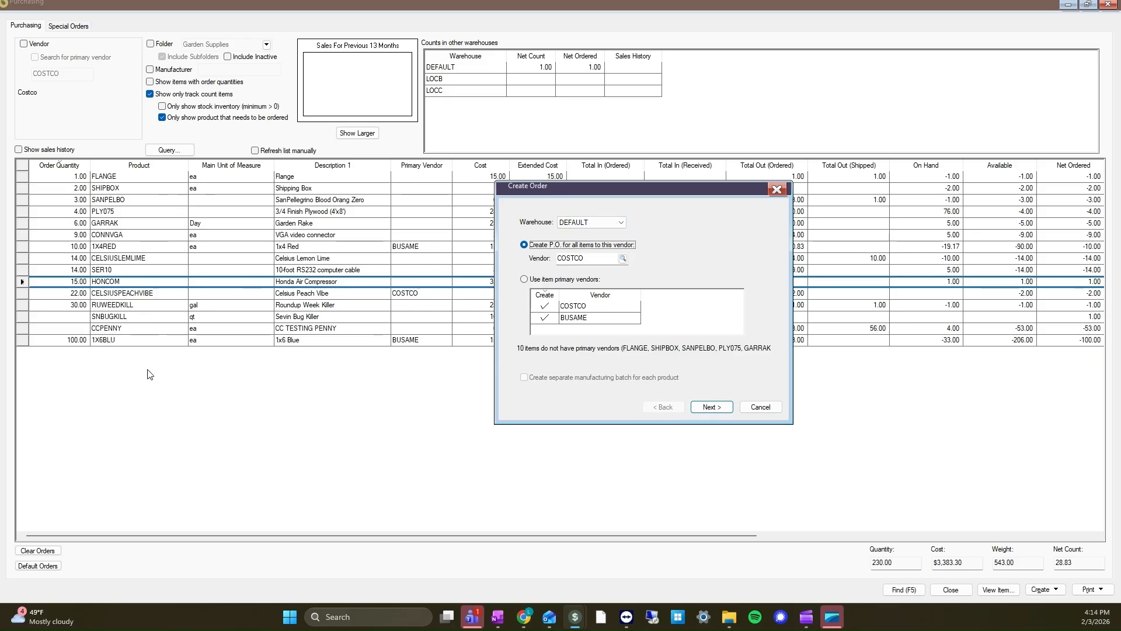
click(560, 281)
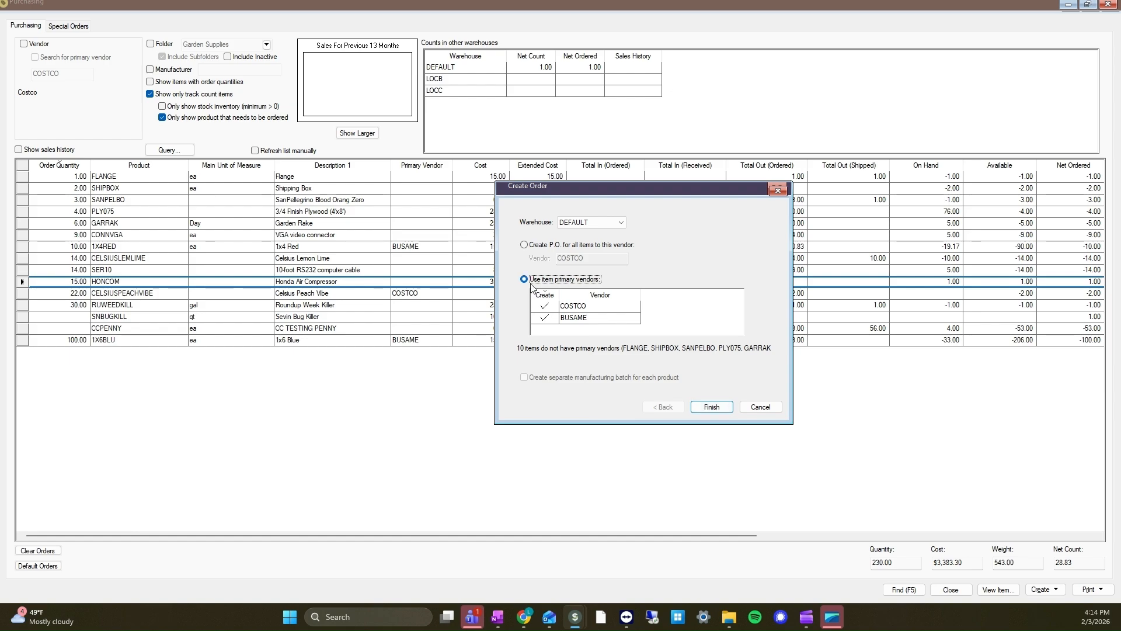
click(712, 408)
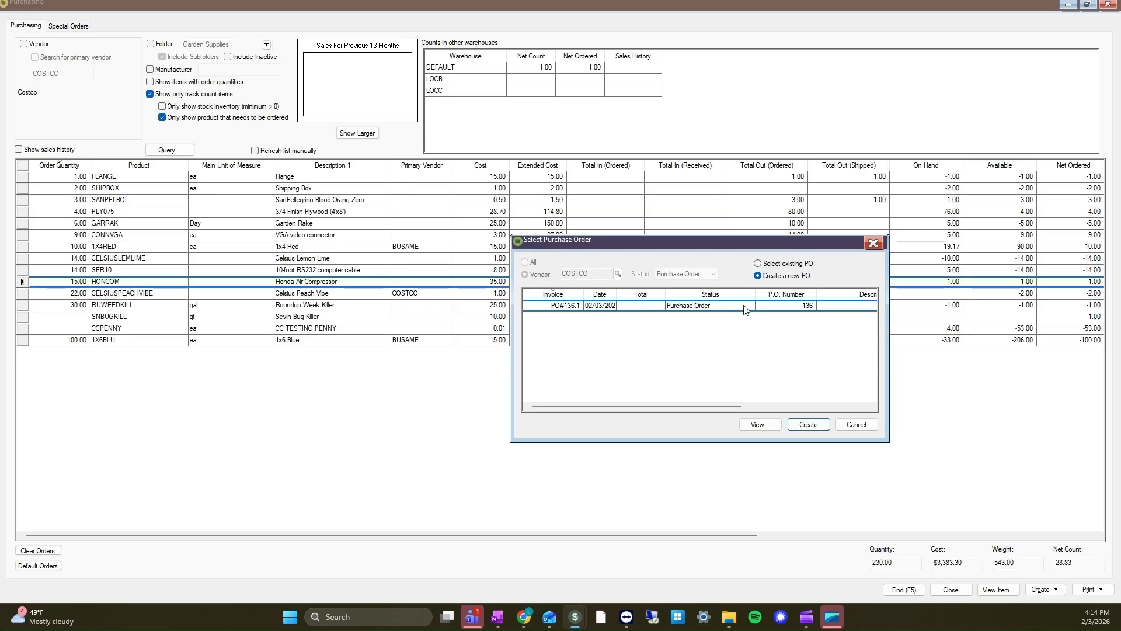
click(808, 424)
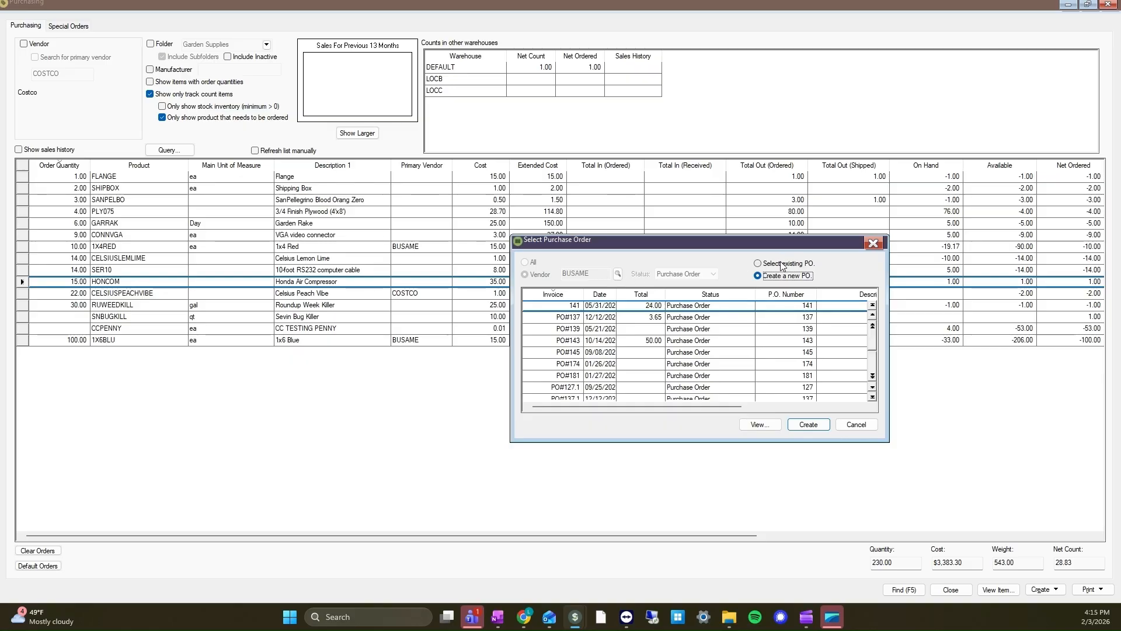
click(800, 421)
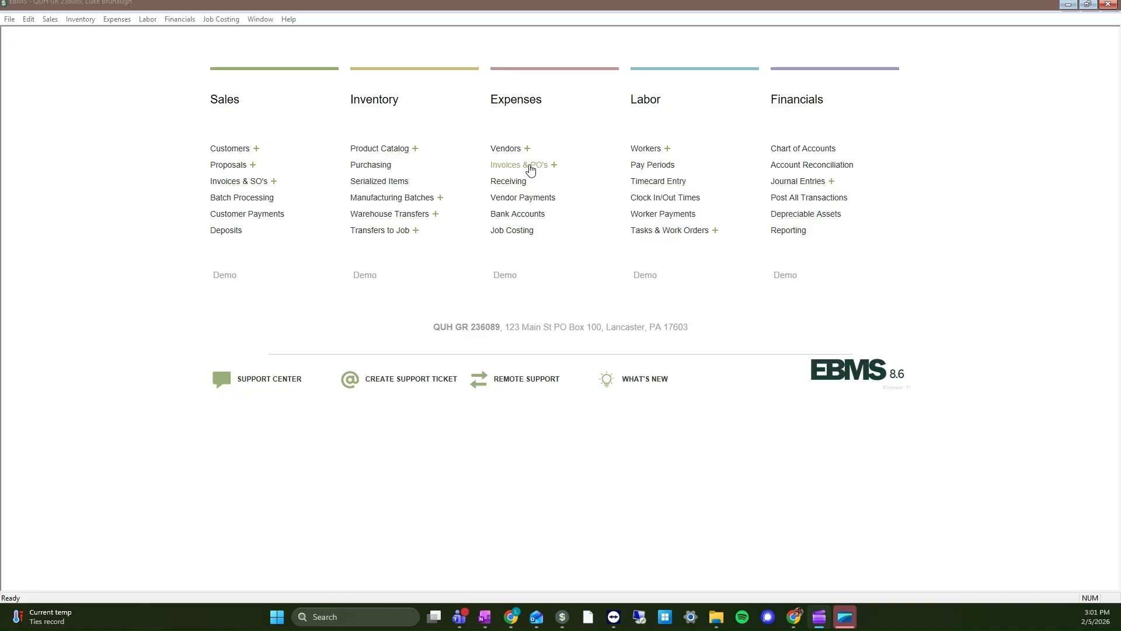
- Look at the list of all invoices and purchase orders, close it, and open the Costco vendor record
click(529, 168)
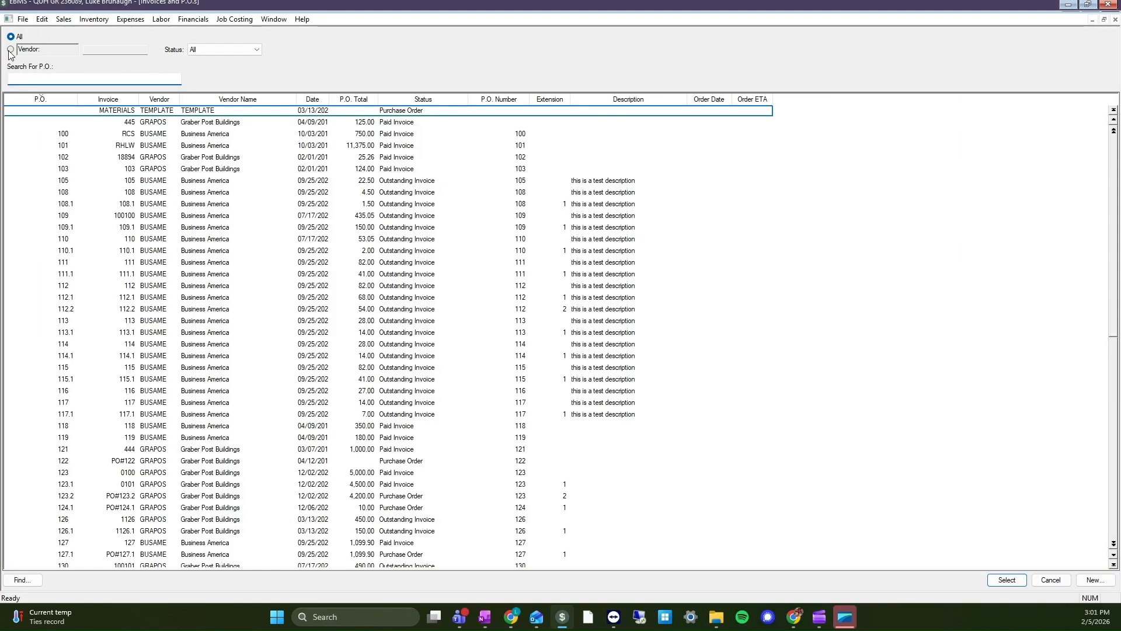
click(1050, 580)
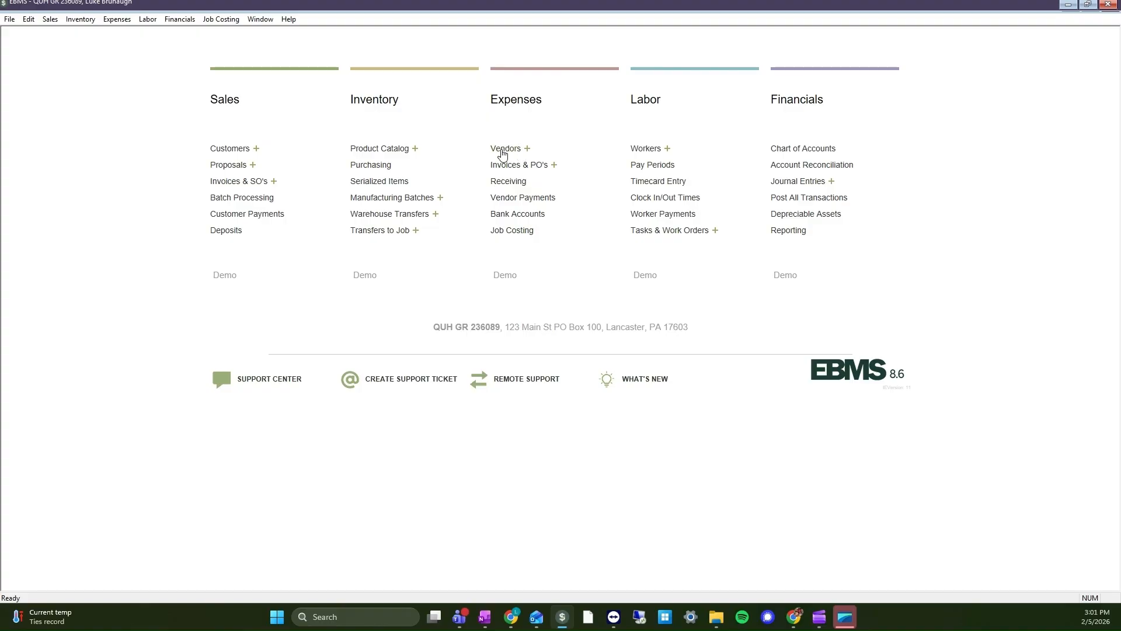
click(506, 151)
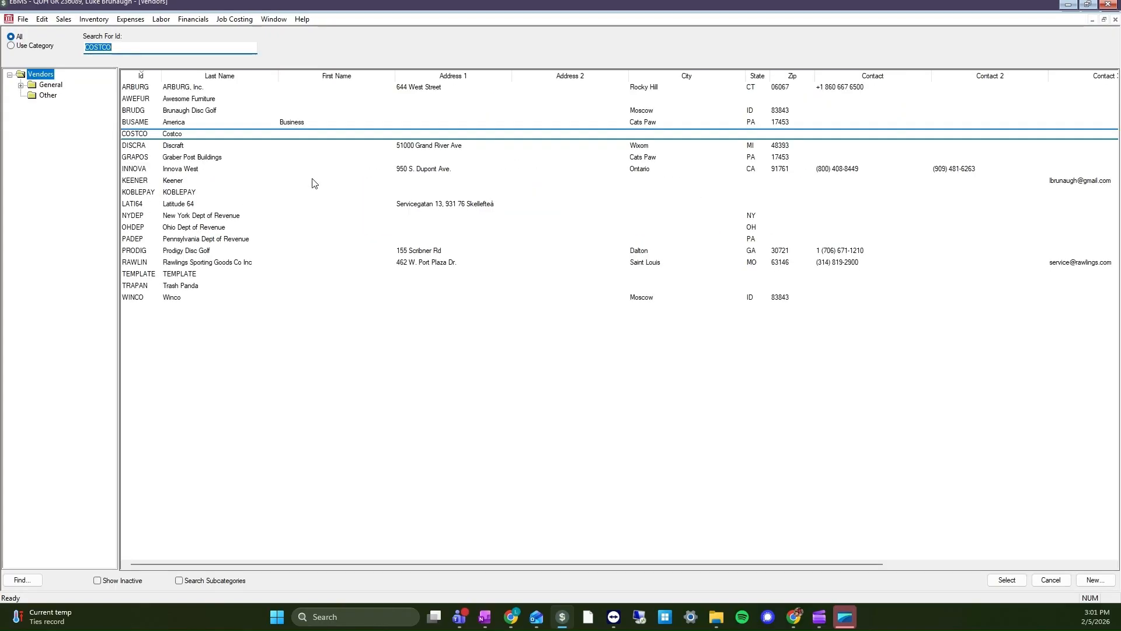
click(177, 135)
double_click(175, 134)
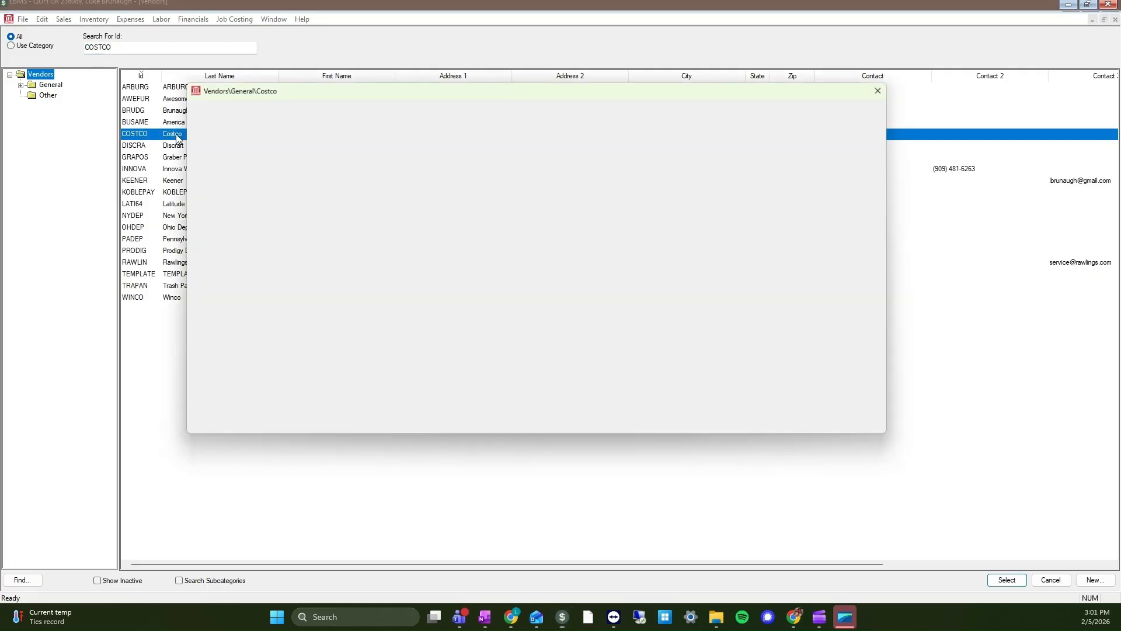
- Filter Costco's invoices to Purchase Order status and select the newly created order without an extension
click(288, 127)
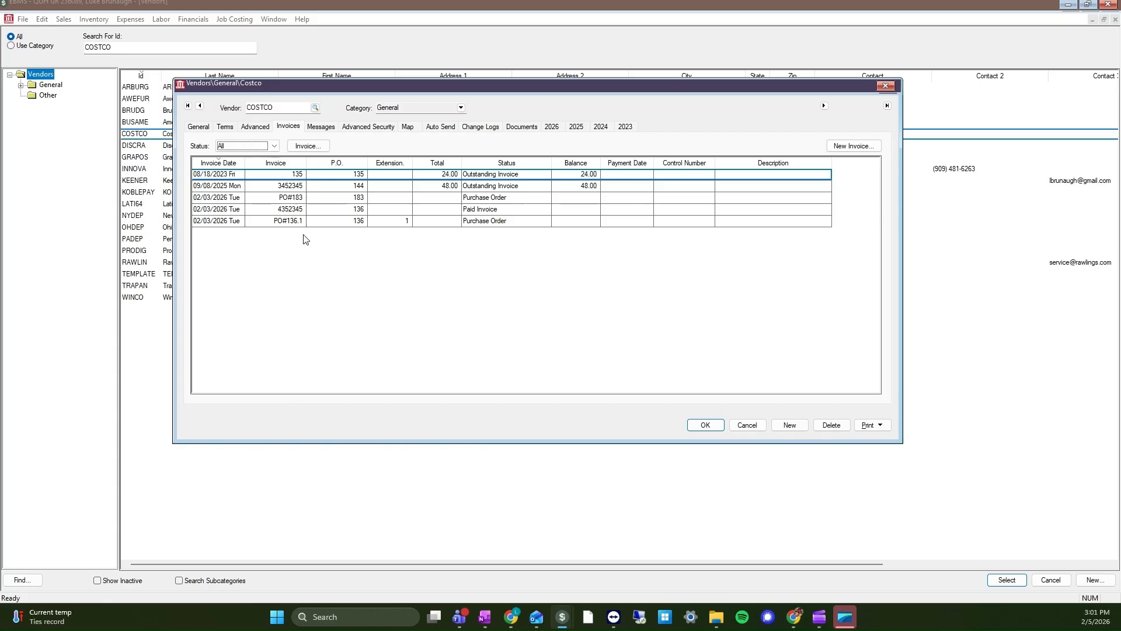
click(254, 145)
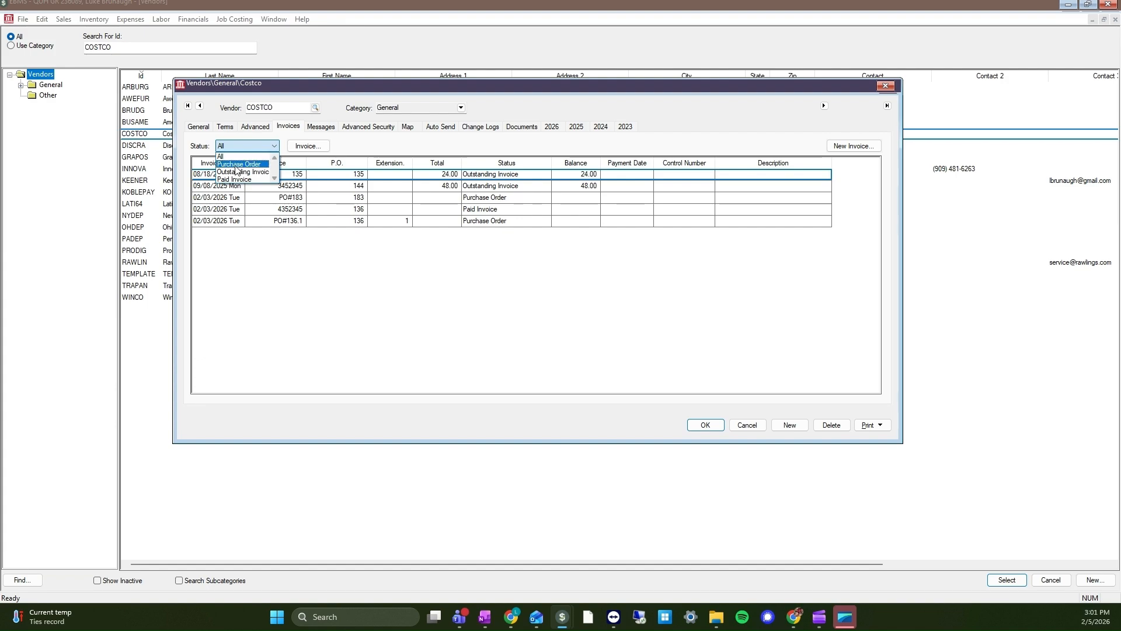
click(236, 165)
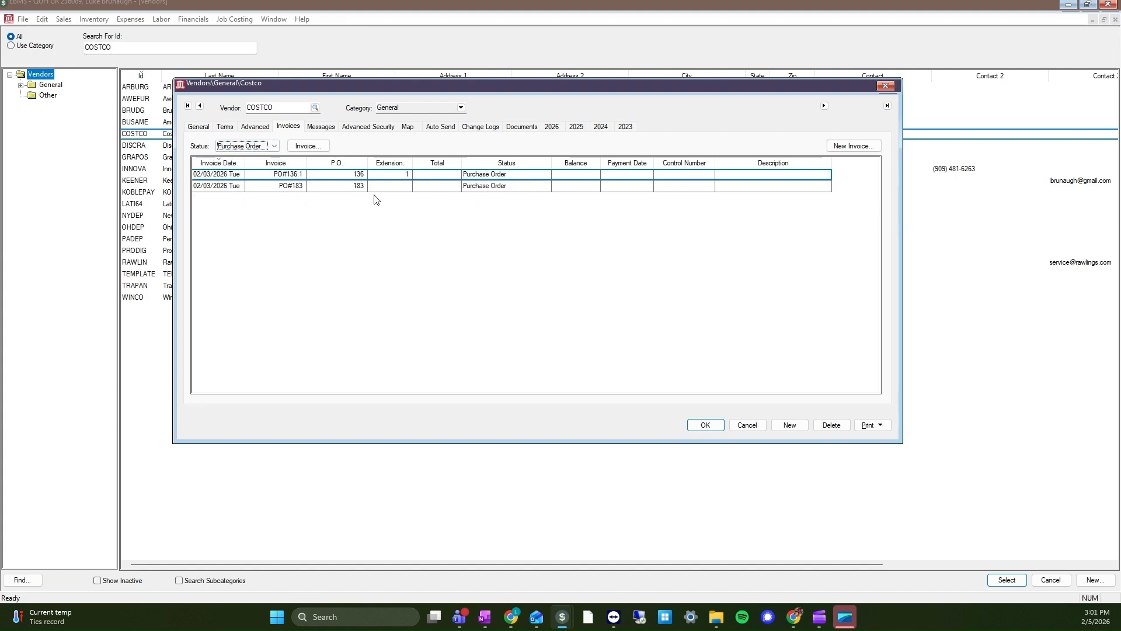
click(262, 188)
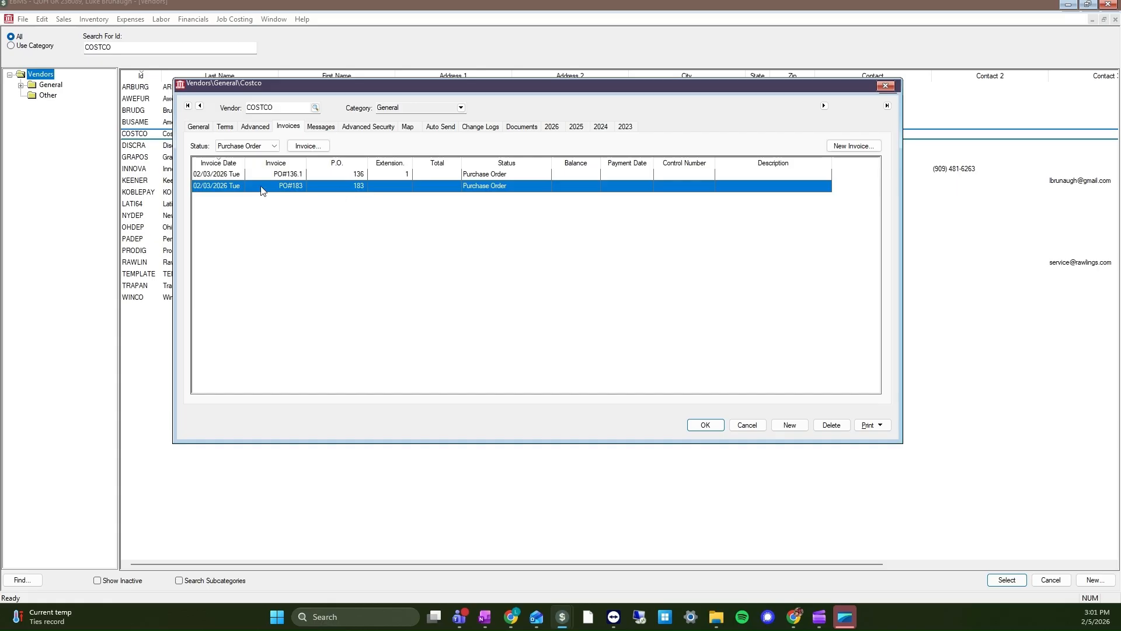